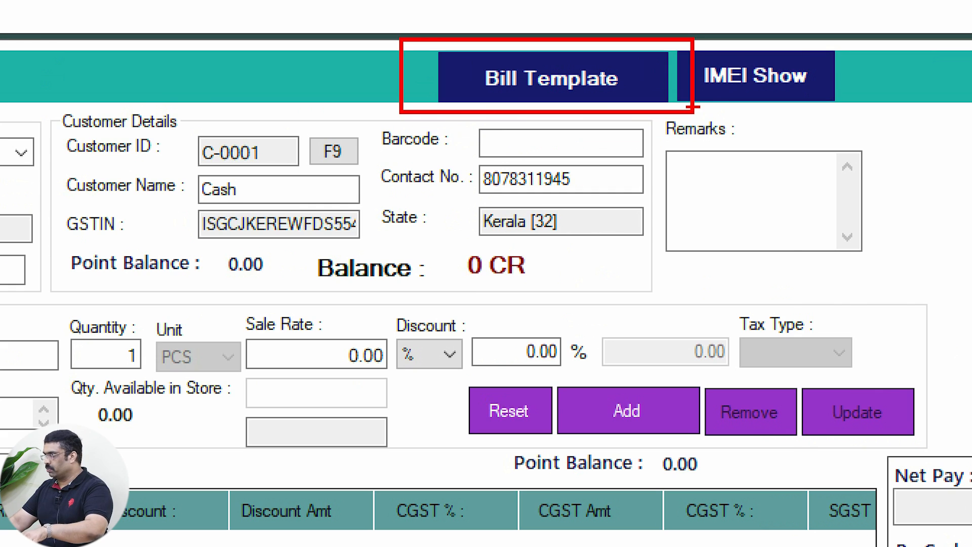
Step: Open the bill template editing options and start the 3-inch bill edit mode
{"action": "left_click", "coordinate": [587, 39]}
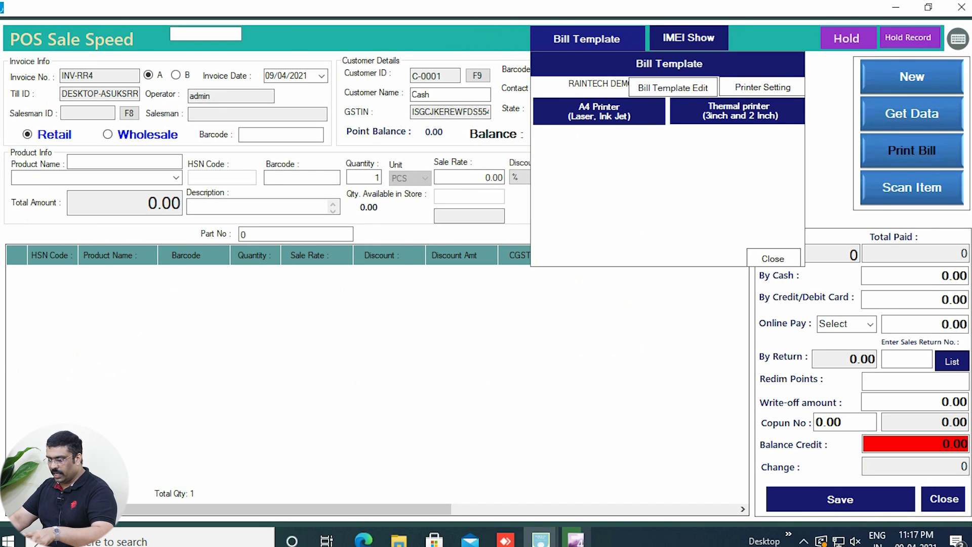
{"action": "key", "text": "ctrl+1"}
{"action": "left_click", "coordinate": [692, 73]}
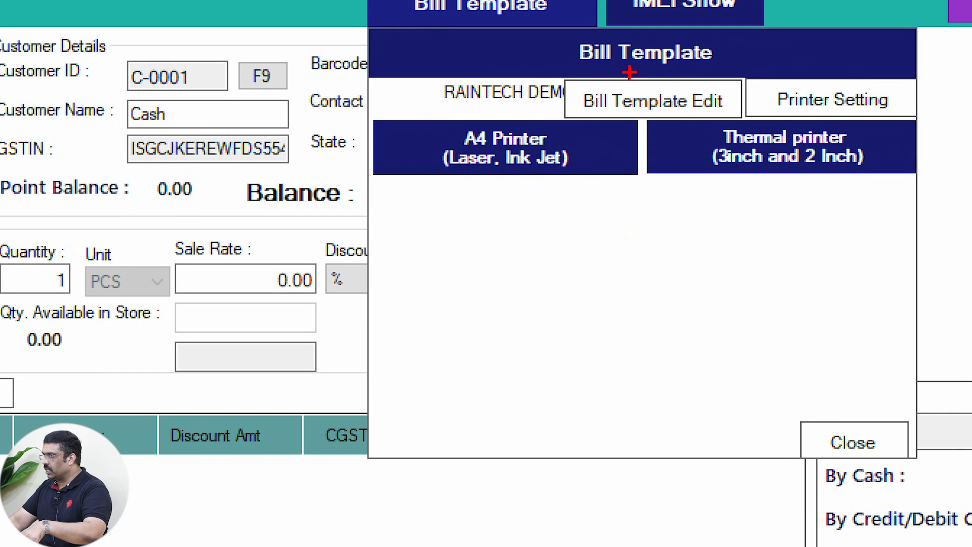
{"action": "mouse_move", "coordinate": [568, 57]}
{"action": "left_mouse_down"}
{"action": "mouse_move", "coordinate": [710, 130]}
{"action": "mouse_move", "coordinate": [743, 131]}
{"action": "left_mouse_up"}
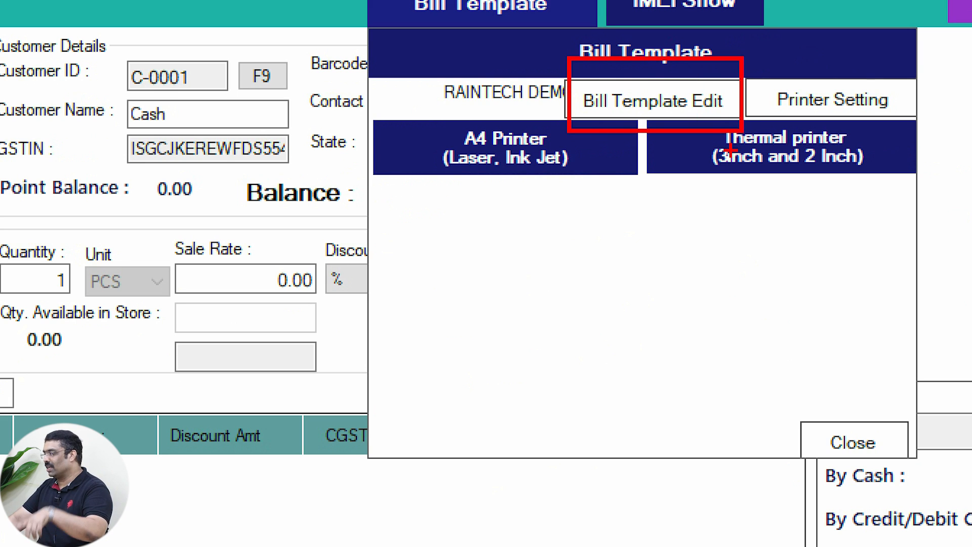
{"action": "key", "text": "Escape"}
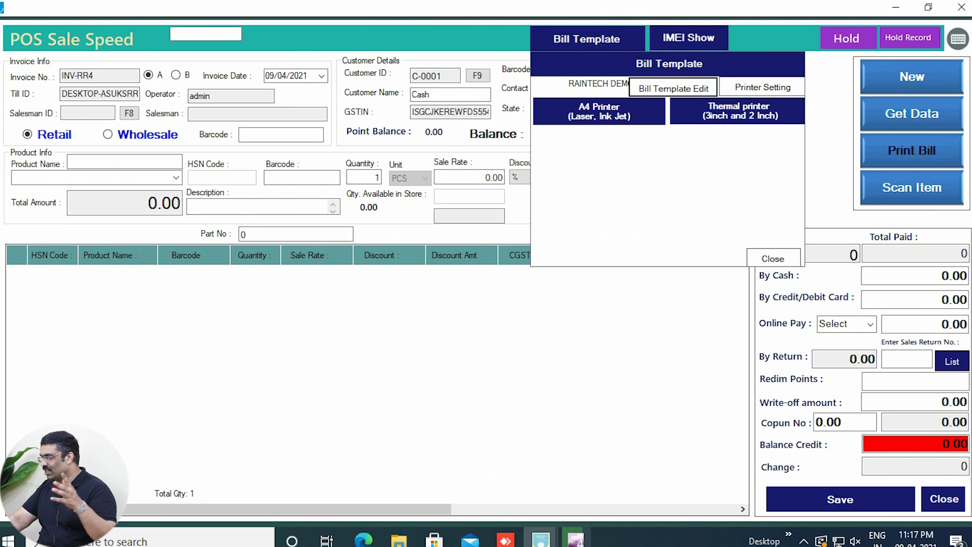
{"action": "left_click", "coordinate": [672, 88]}
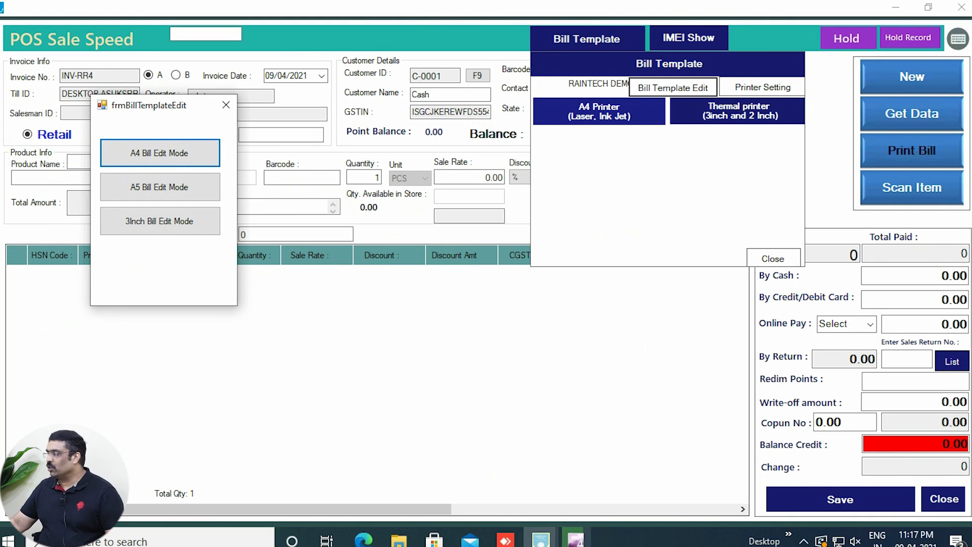
{"action": "key", "text": "ctrl+1"}
{"action": "left_click", "coordinate": [89, 107]}
{"action": "left_click_drag", "start_coordinate": [74, 110], "coordinate": [481, 476]}
{"action": "key", "text": "Escape"}
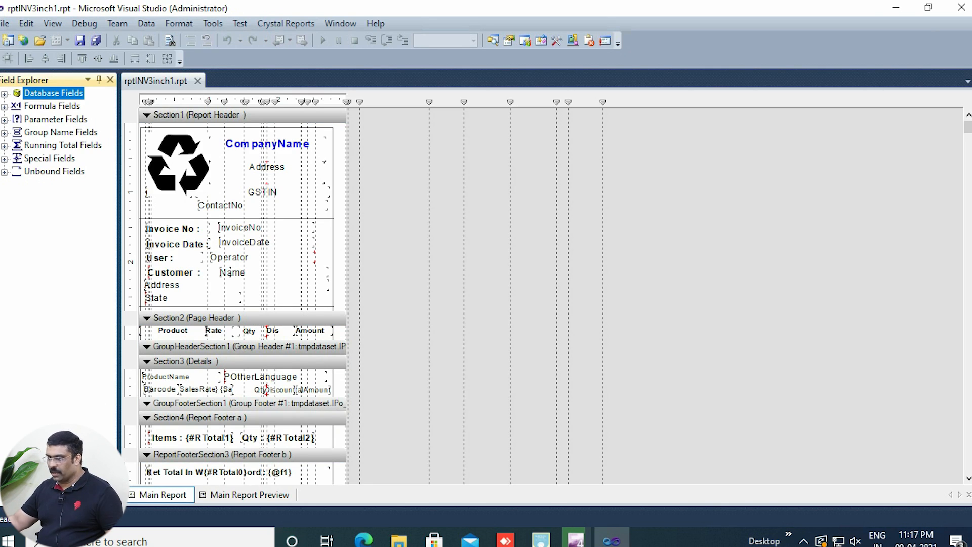
Step: Delete the Terms1, Terms2 and Terms3 fields and the thank-you message from the Report Footer d section
{"action": "scroll", "coordinate": [243, 253], "scroll_direction": "down", "scroll_amount": 10}
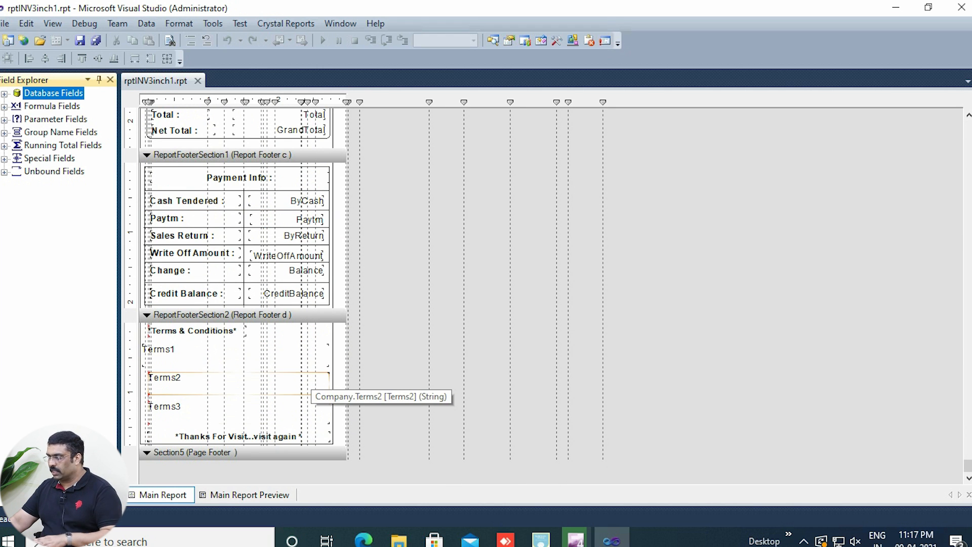
{"action": "left_click", "coordinate": [190, 417]}
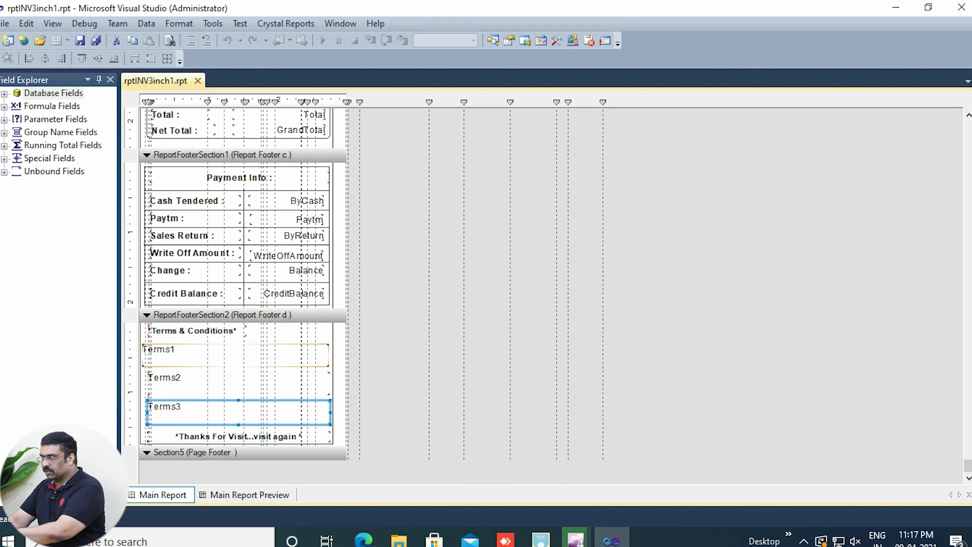
{"action": "key", "text": "Delete"}
{"action": "left_click", "coordinate": [251, 382]}
{"action": "key", "text": "Delete"}
{"action": "left_click", "coordinate": [223, 357]}
{"action": "key", "text": "Delete"}
{"action": "left_click", "coordinate": [238, 437]}
{"action": "key", "text": "Delete"}
Step: Raise the border box's bottom edge to just below the Terms & Conditions heading and reduce the height of Report Footer d
{"action": "left_click_drag", "start_coordinate": [240, 445], "coordinate": [236, 352]}
{"action": "left_click", "coordinate": [237, 445]}
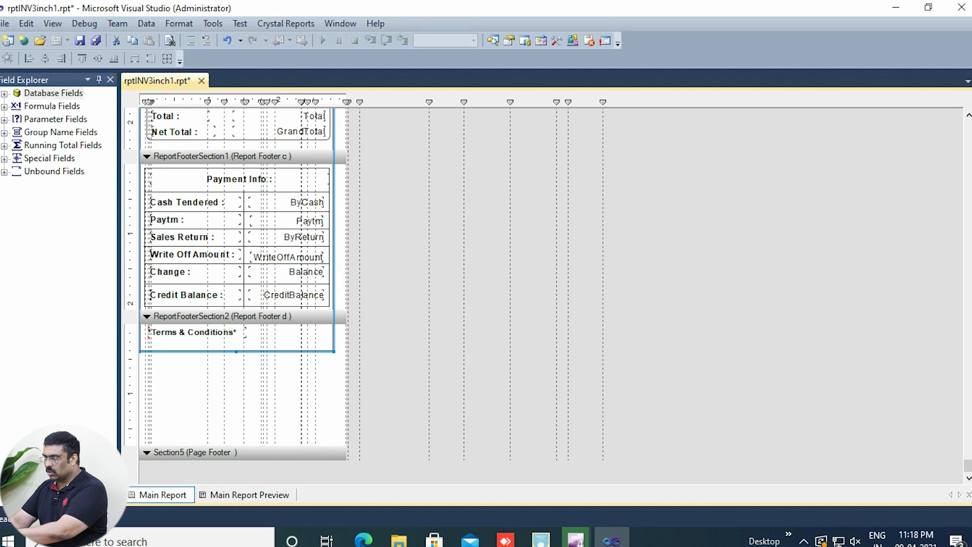
{"action": "left_click_drag", "start_coordinate": [146, 446], "coordinate": [153, 371]}
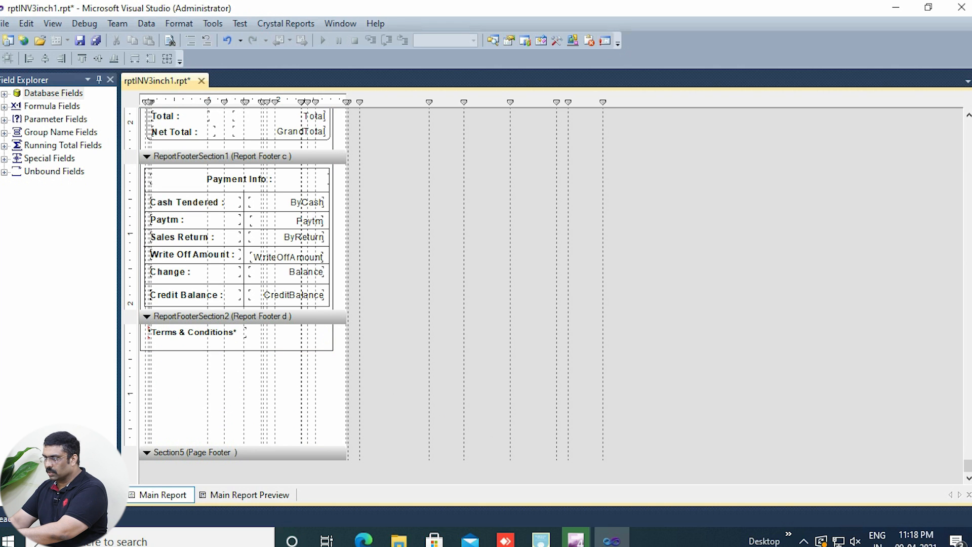
{"action": "left_click_drag", "start_coordinate": [152, 444], "coordinate": [152, 360]}
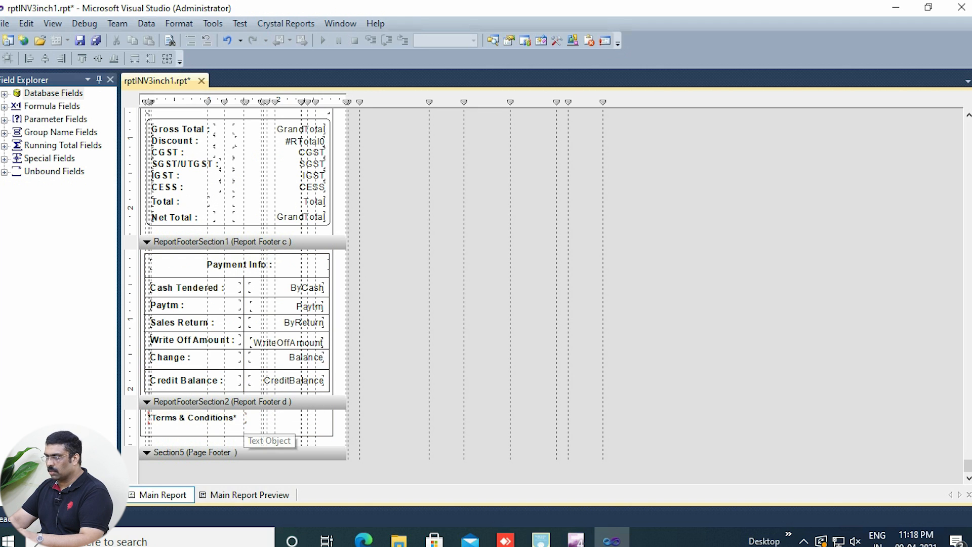
Step: Delete the Terms & Conditions heading and shorten the border box in the Report Footer d section
{"action": "left_click", "coordinate": [195, 418]}
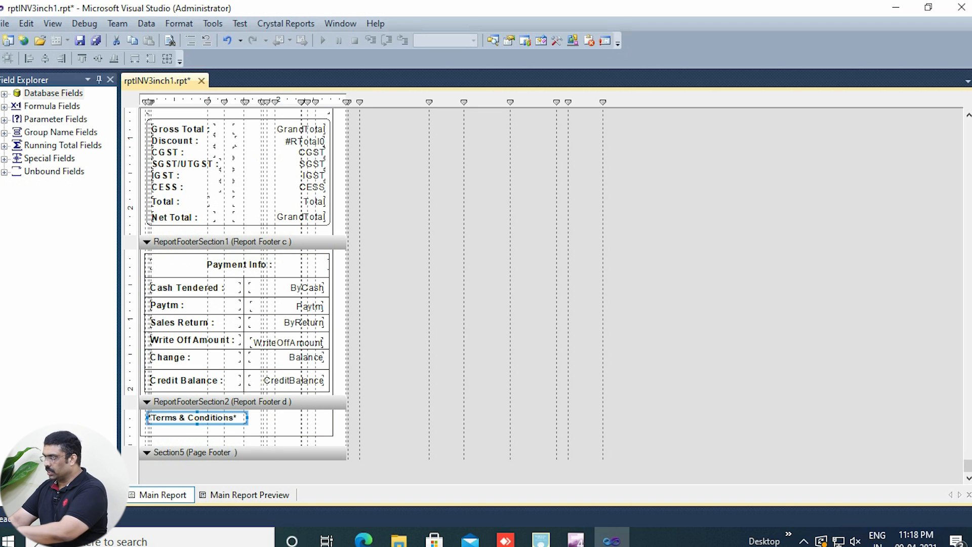
{"action": "key", "text": "Delete"}
{"action": "left_click", "coordinate": [219, 436]}
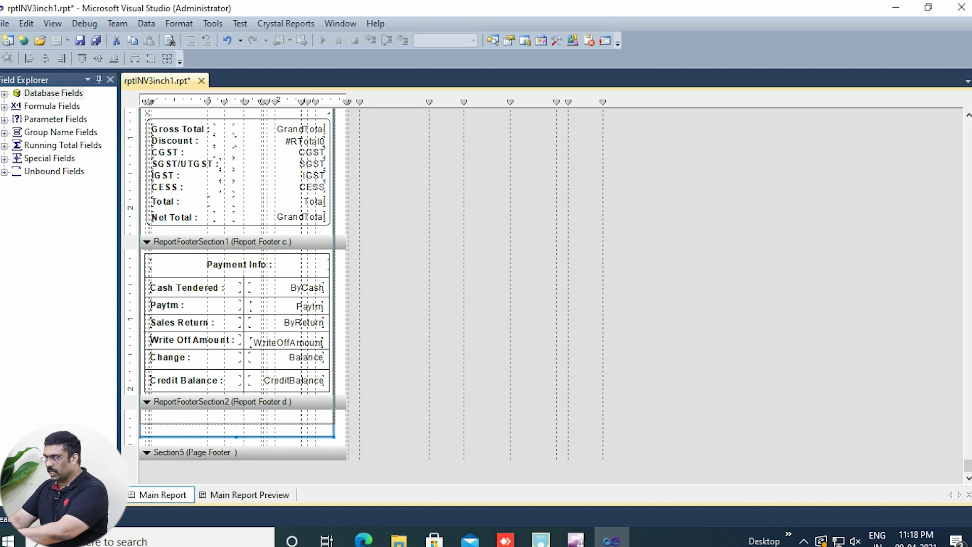
Step: Examine the bill layout from the payment and totals footers up to the invoice details and company header
{"action": "scroll", "coordinate": [238, 297], "scroll_direction": "up", "scroll_amount": 3}
{"action": "scroll", "coordinate": [258, 425], "scroll_direction": "down", "scroll_amount": 2}
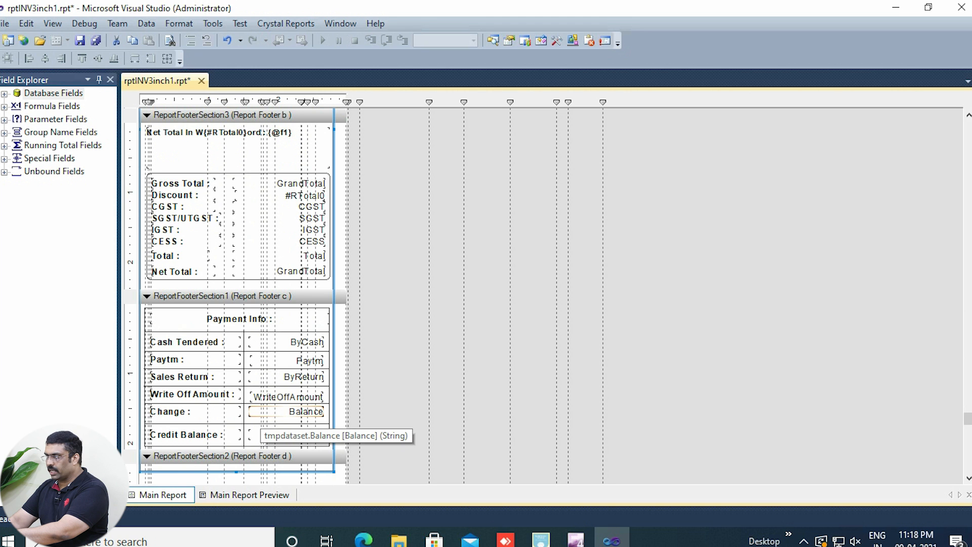
{"action": "left_click", "coordinate": [184, 272]}
{"action": "left_click", "coordinate": [185, 241]}
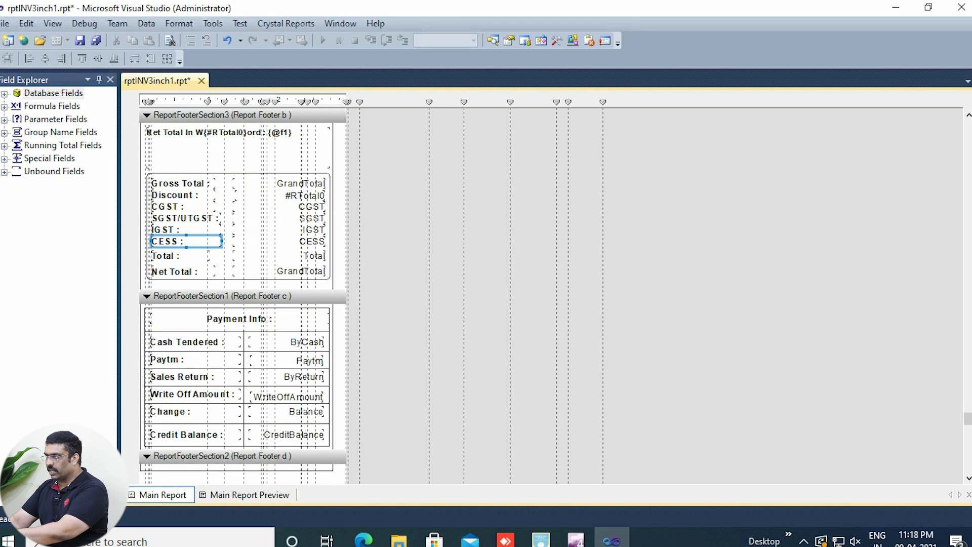
{"action": "scroll", "coordinate": [186, 242], "scroll_direction": "up", "scroll_amount": 2}
{"action": "scroll", "coordinate": [185, 258], "scroll_direction": "up", "scroll_amount": 1}
{"action": "left_click", "coordinate": [197, 298]}
{"action": "scroll", "coordinate": [197, 289], "scroll_direction": "up", "scroll_amount": 4}
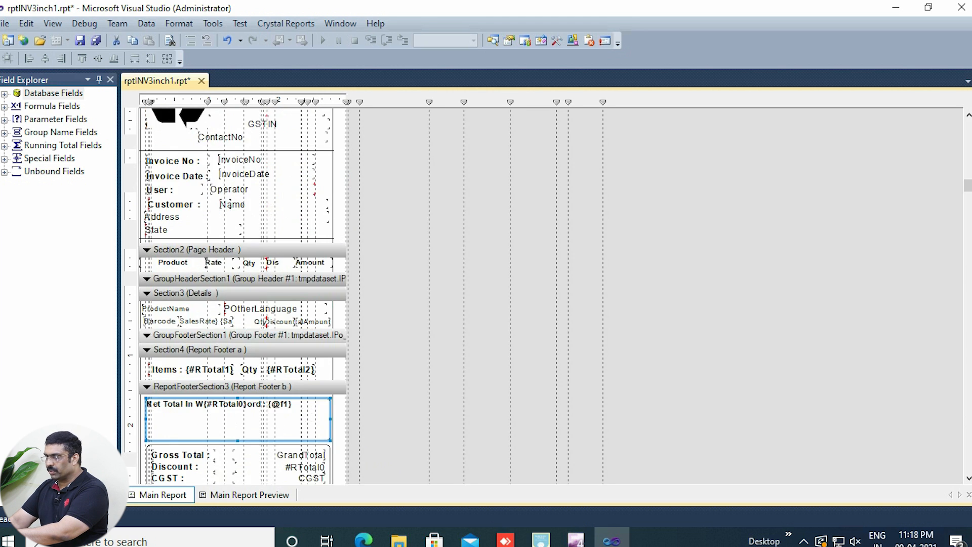
{"action": "left_click", "coordinate": [286, 299]}
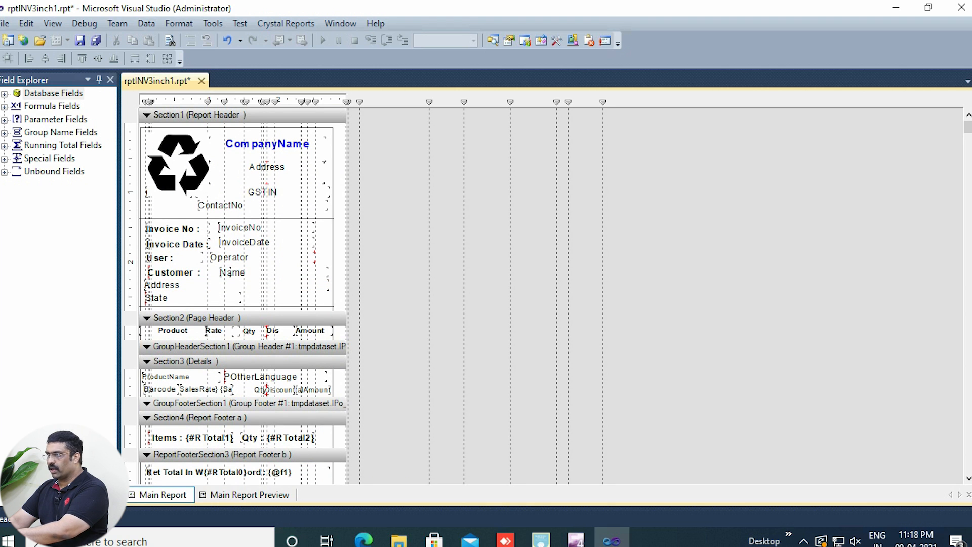
{"action": "left_click", "coordinate": [287, 219]}
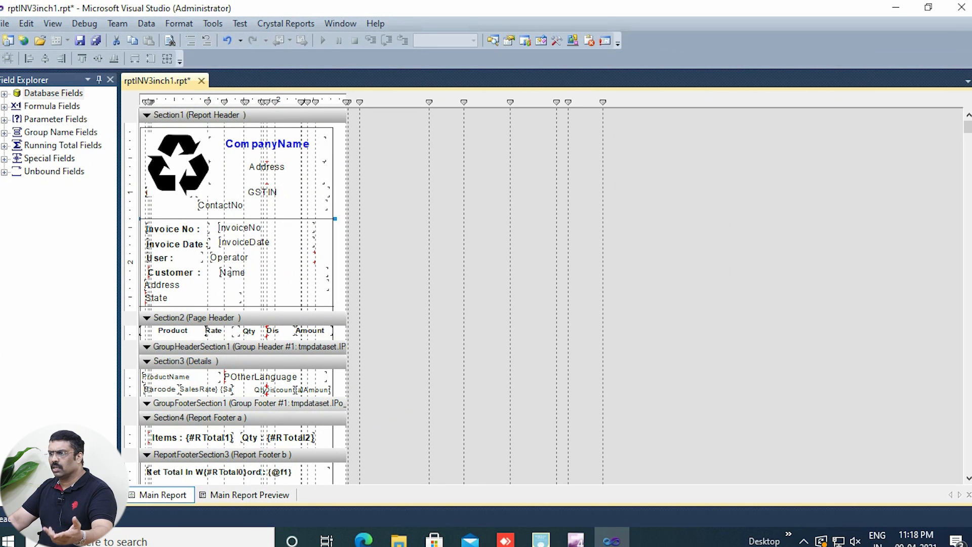
Step: Expand the database fields and the tmpdataset table, and look through its available fields
{"action": "left_click", "coordinate": [4, 94]}
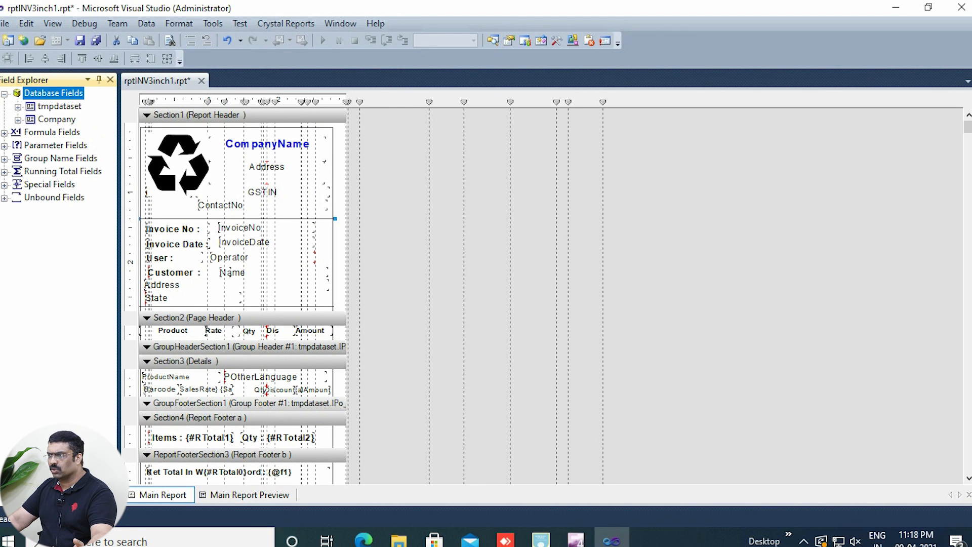
{"action": "double_click", "coordinate": [59, 106]}
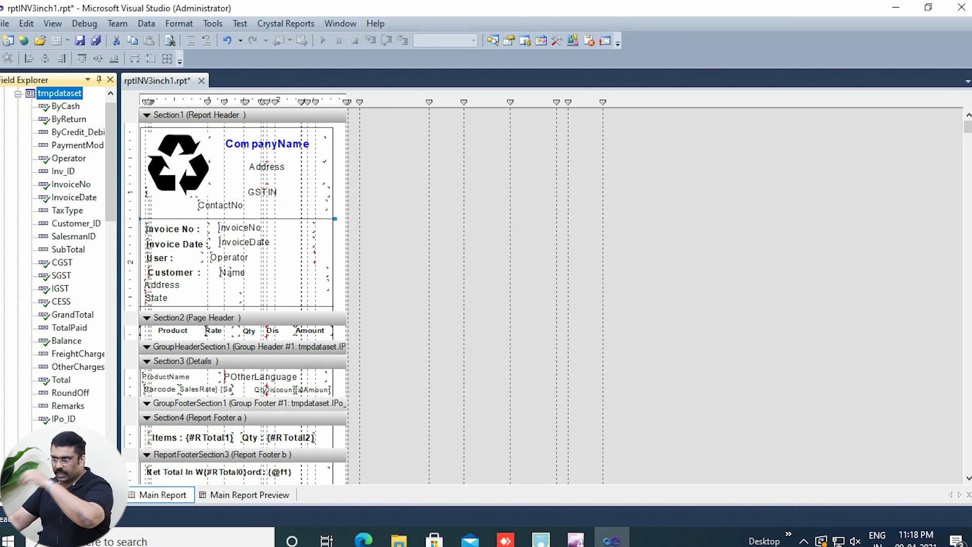
{"action": "scroll", "coordinate": [59, 253], "scroll_direction": "down", "scroll_amount": 15}
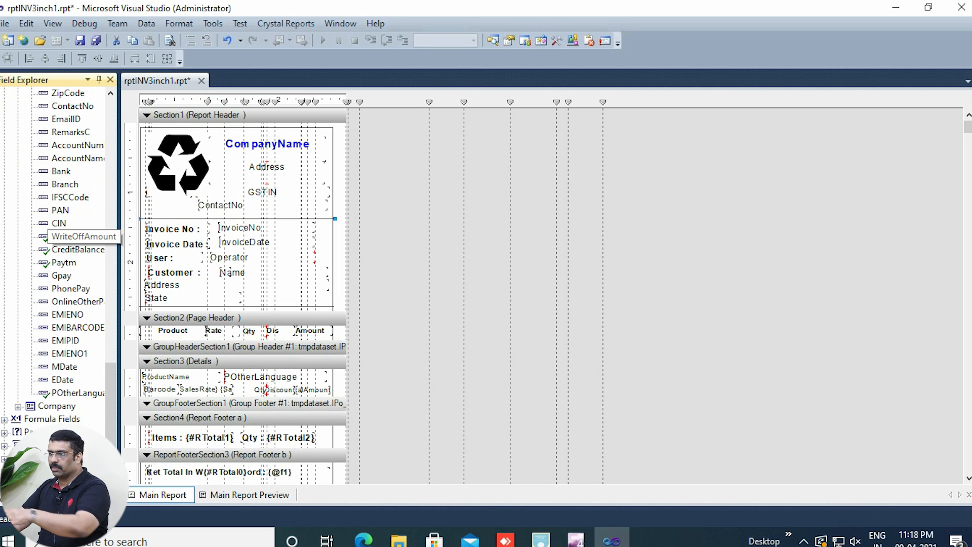
{"action": "scroll", "coordinate": [61, 236], "scroll_direction": "up", "scroll_amount": 10}
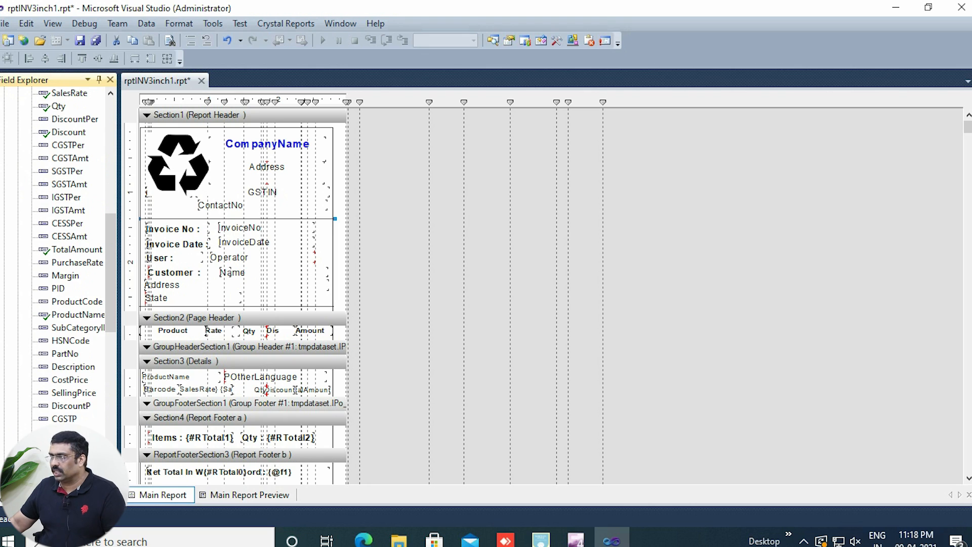
{"action": "scroll", "coordinate": [58, 253], "scroll_direction": "up", "scroll_amount": 10}
Step: Examine the tax, payment and invoice fields in tmpdataset and the Product and Rate column headings in the page header
{"action": "left_click", "coordinate": [63, 276]}
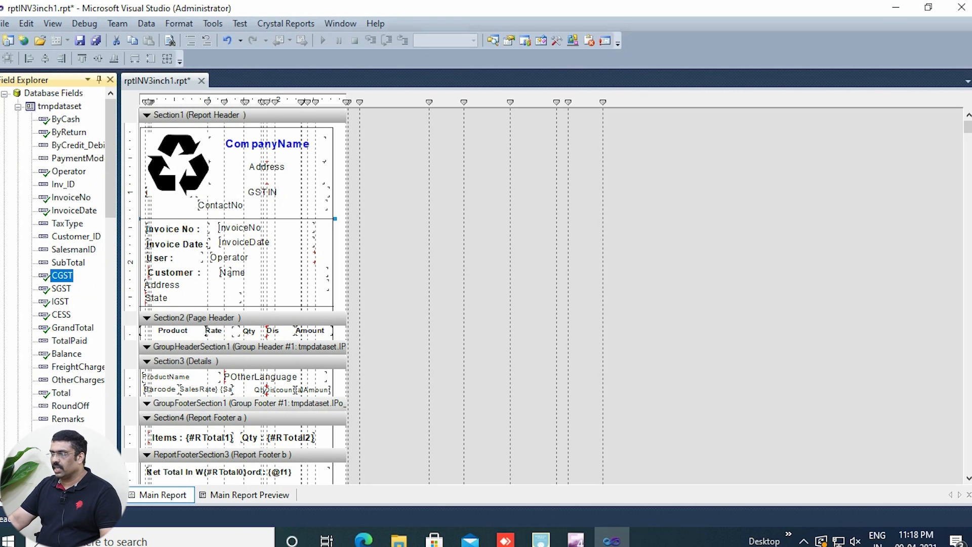
{"action": "key", "text": "Down"}
{"action": "key", "text": "Down"}
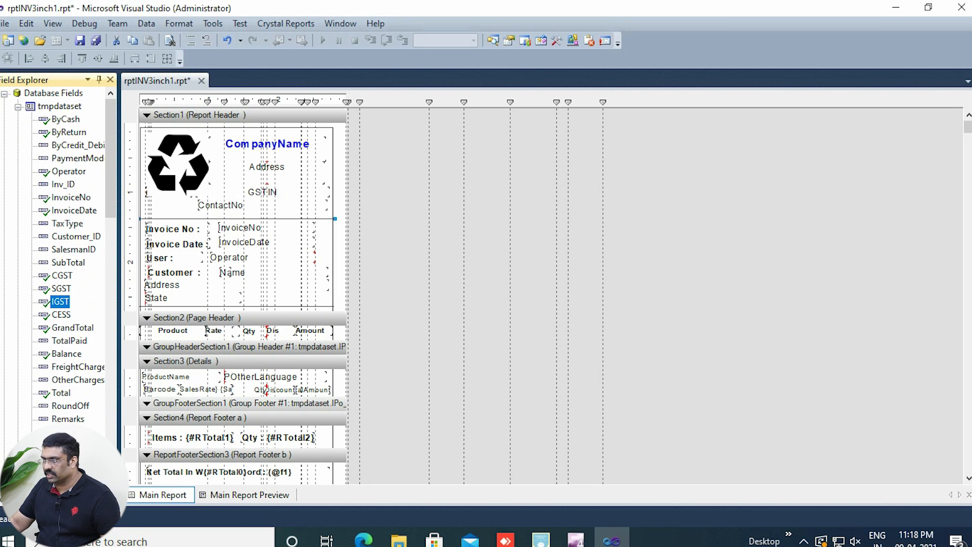
{"action": "key", "text": "Down"}
{"action": "left_click", "coordinate": [69, 133]}
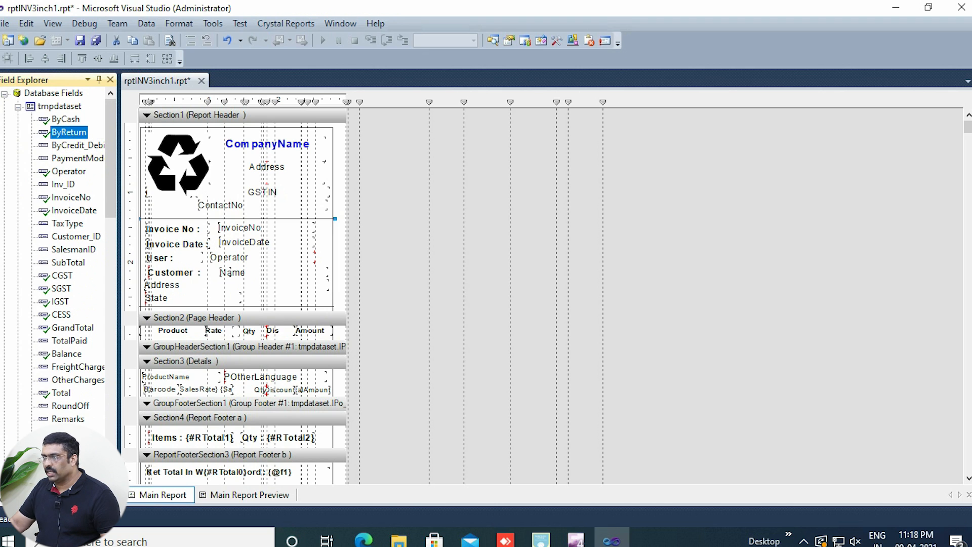
{"action": "key", "text": "Up"}
{"action": "left_click", "coordinate": [63, 184]}
{"action": "left_click", "coordinate": [71, 197]}
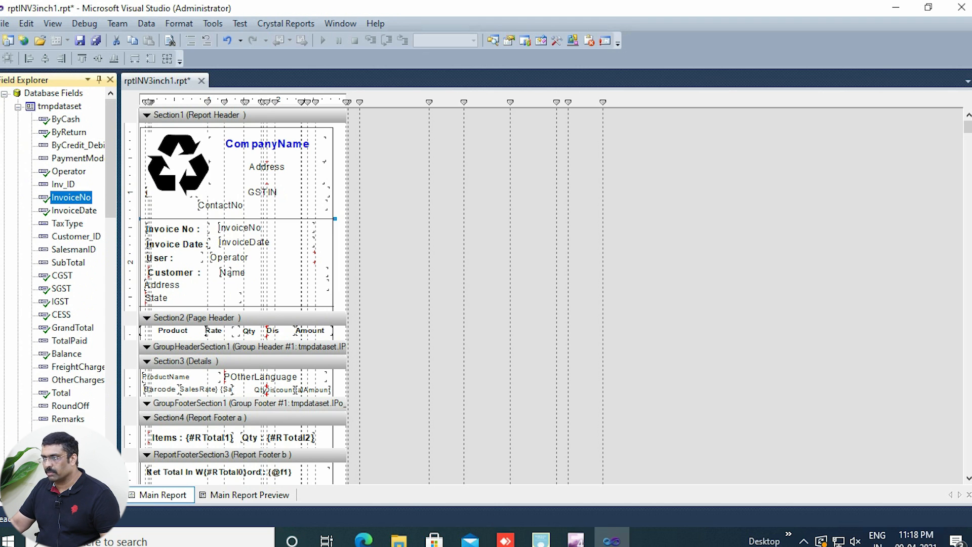
{"action": "scroll", "coordinate": [71, 197], "scroll_direction": "down", "scroll_amount": 3}
{"action": "left_click", "coordinate": [70, 223]}
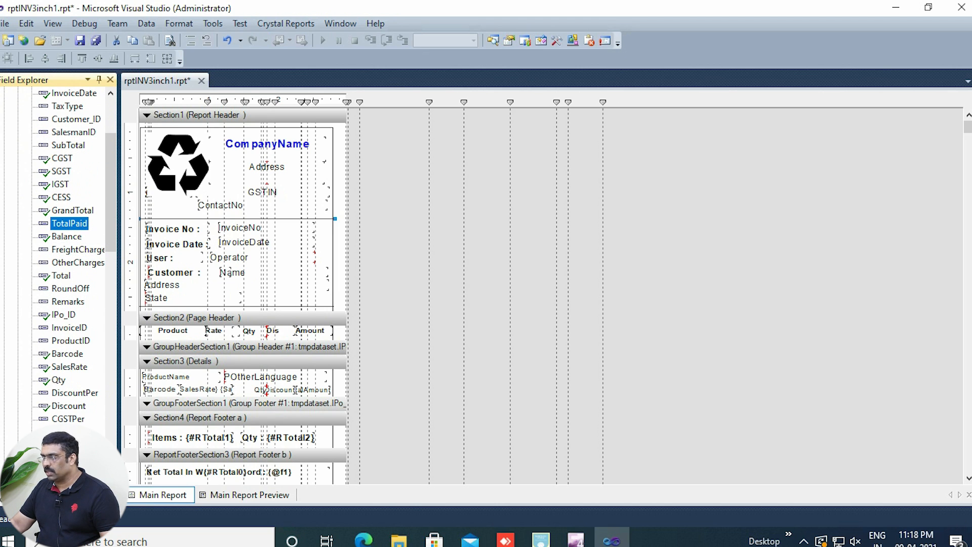
{"action": "left_click", "coordinate": [173, 331]}
{"action": "left_click", "coordinate": [219, 331]}
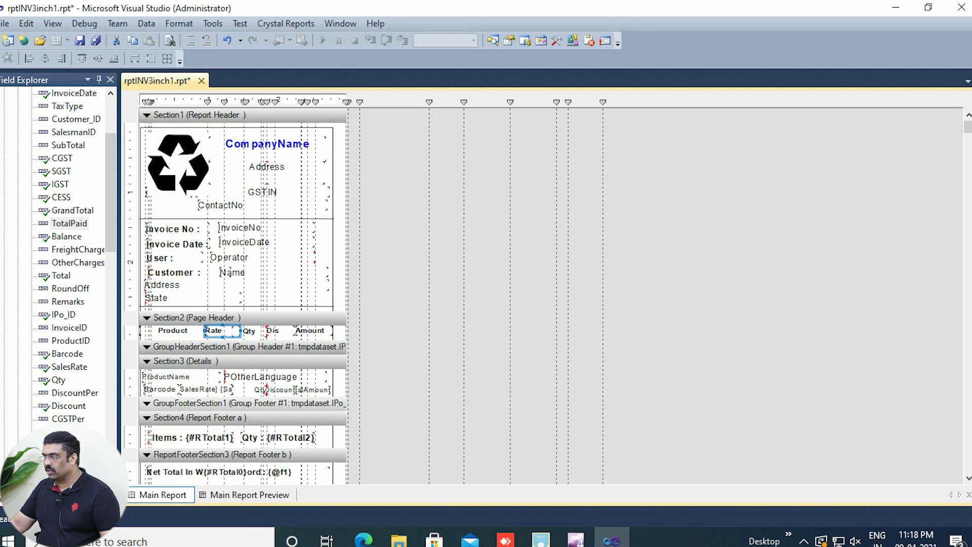
{"action": "scroll", "coordinate": [238, 228], "scroll_direction": "down", "scroll_amount": 3}
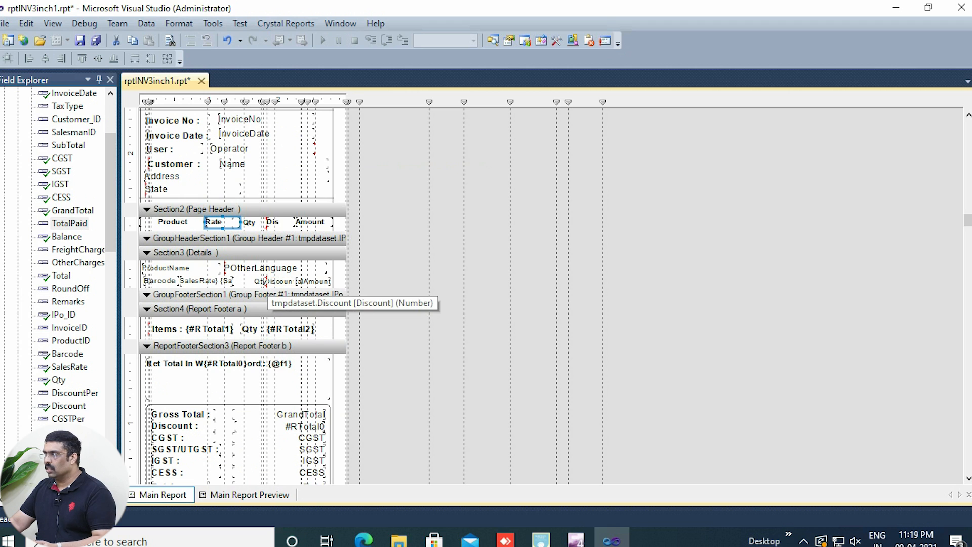
{"action": "scroll", "coordinate": [266, 284], "scroll_direction": "up", "scroll_amount": 3}
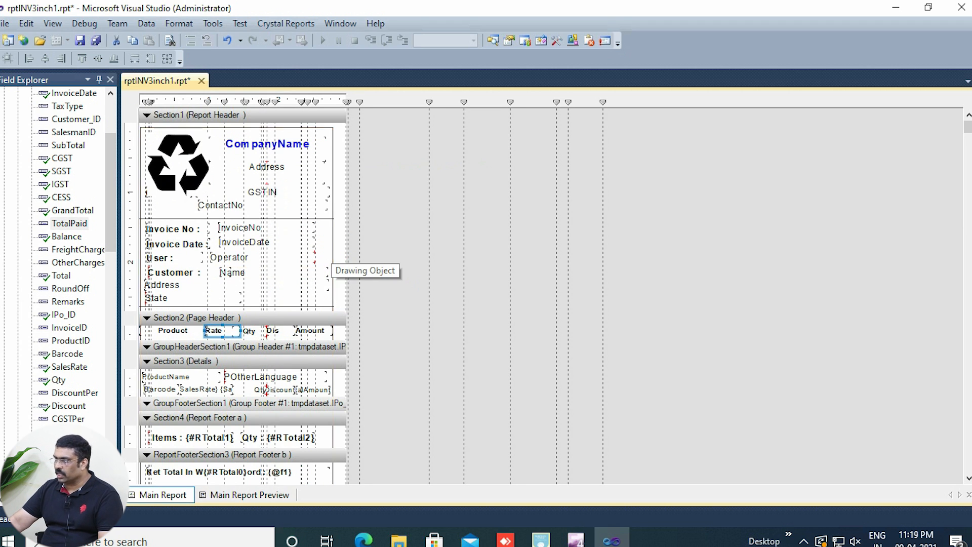
Step: Delete the entire Payment Info table with its labels, fields and lines from the Report Footer c section
{"action": "scroll", "coordinate": [243, 296], "scroll_direction": "down", "scroll_amount": 10}
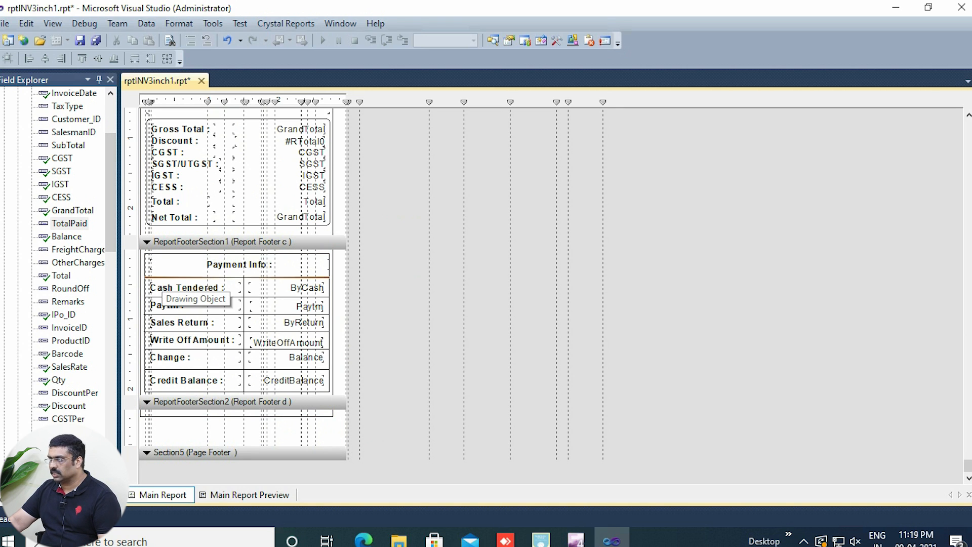
{"action": "left_click", "coordinate": [197, 265]}
{"action": "left_click", "coordinate": [218, 288], "text": "ctrl"}
{"action": "left_click", "coordinate": [233, 297], "text": "ctrl"}
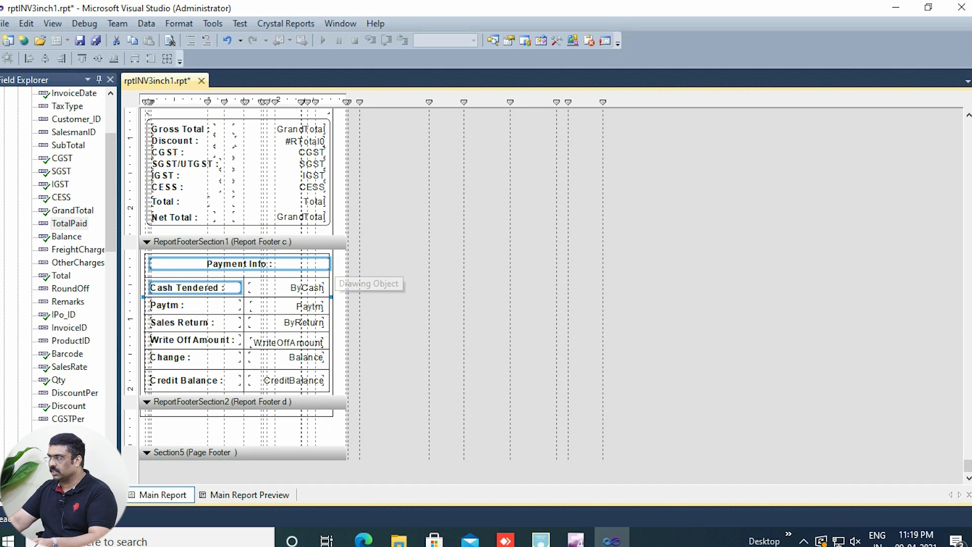
{"action": "left_click_drag", "start_coordinate": [336, 254], "coordinate": [141, 417]}
{"action": "key", "text": "Delete"}
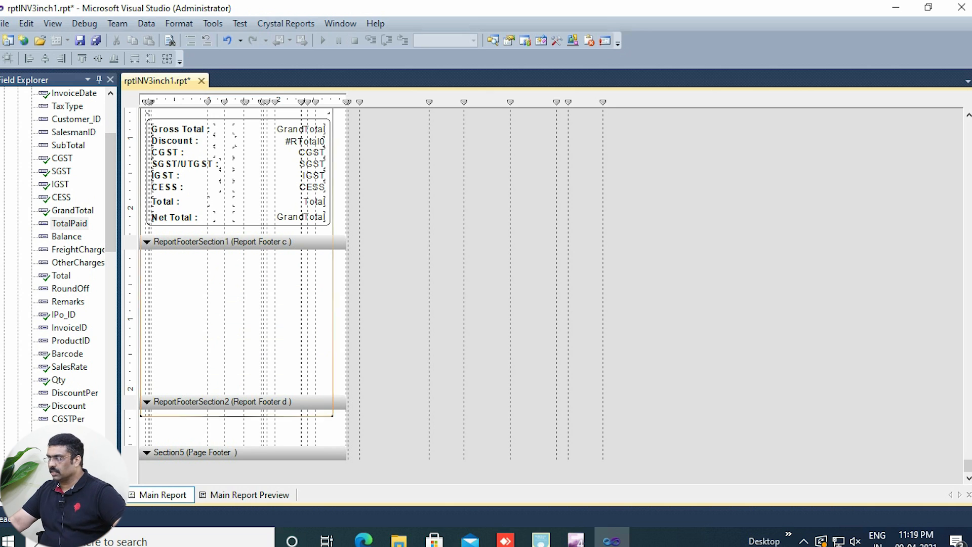
Step: Raise the border box's bottom edge from Report Footer d to the top of the emptied Report Footer c section
{"action": "left_click", "coordinate": [207, 417]}
{"action": "left_click_drag", "start_coordinate": [236, 417], "coordinate": [236, 251]}
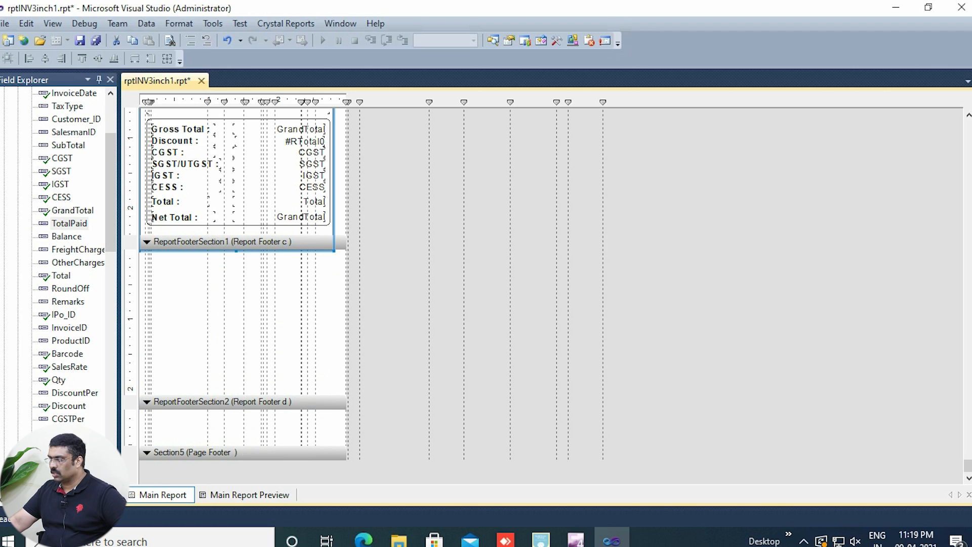
{"action": "left_click", "coordinate": [243, 452]}
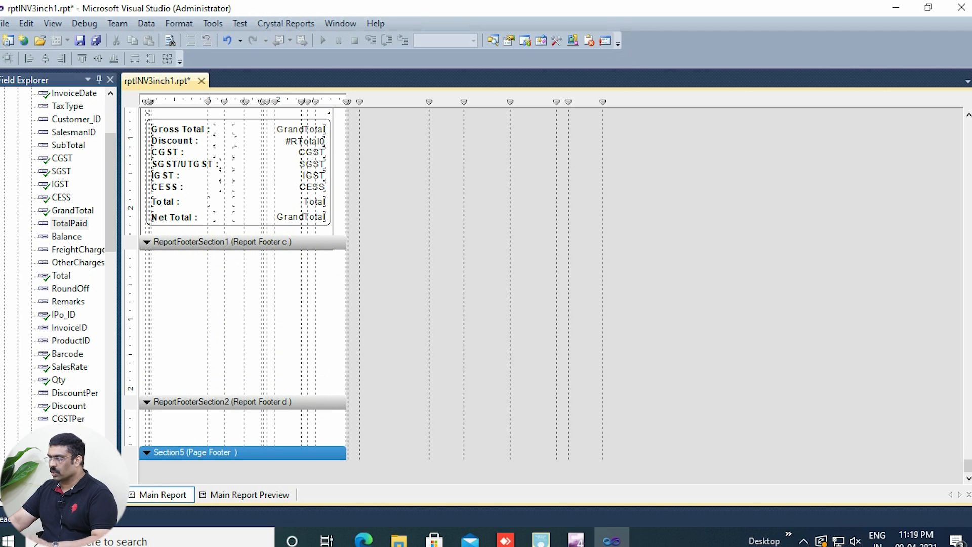
Step: Collapse the Page Footer section and shrink the empty Report Footer c and Report Footer d sections to minimal height
{"action": "left_click", "coordinate": [147, 453]}
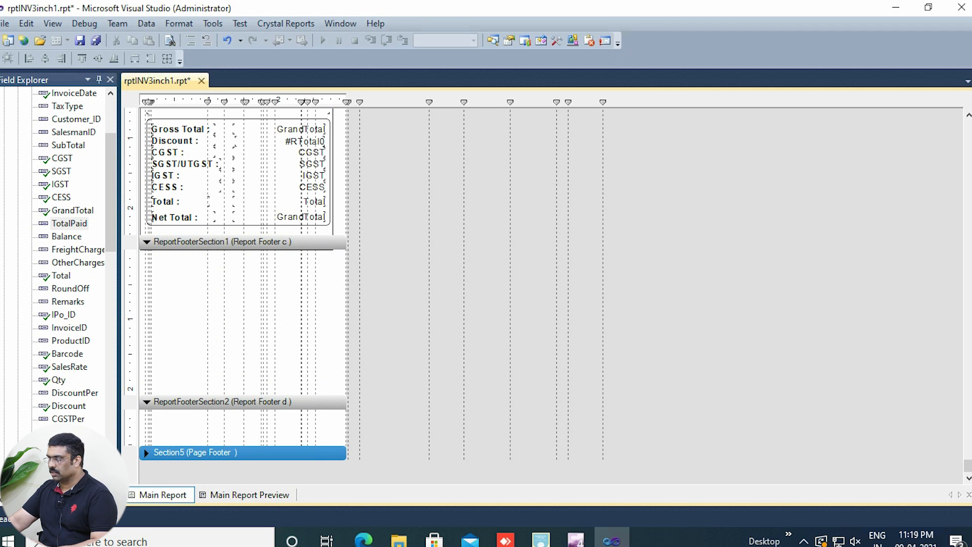
{"action": "left_click", "coordinate": [223, 402]}
{"action": "left_click_drag", "start_coordinate": [228, 395], "coordinate": [228, 348]}
{"action": "left_click", "coordinate": [228, 452]}
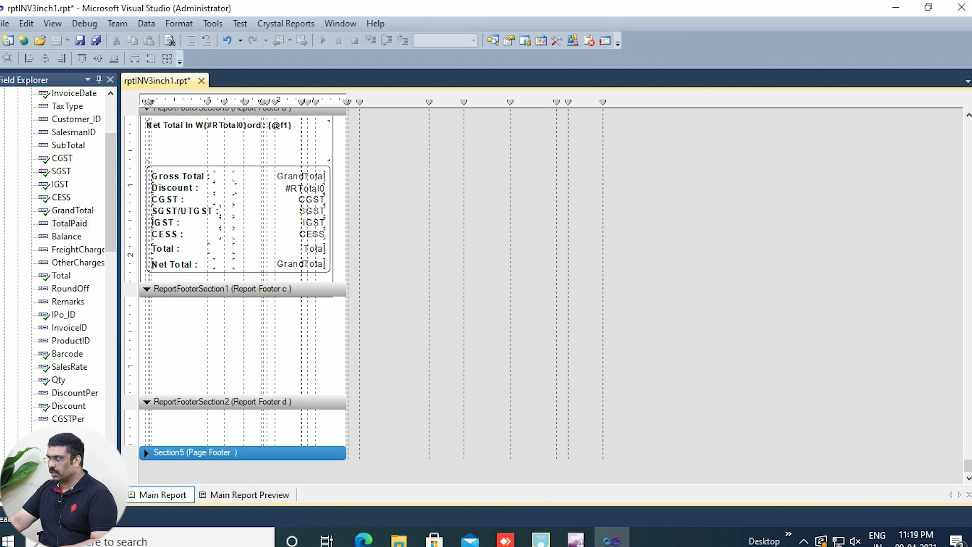
{"action": "left_click", "coordinate": [228, 402]}
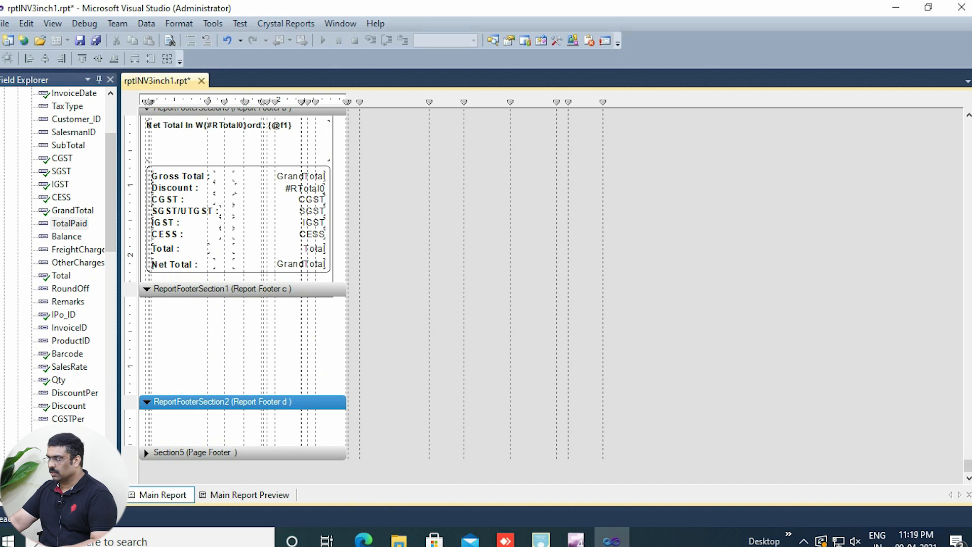
{"action": "left_click_drag", "start_coordinate": [228, 396], "coordinate": [228, 297]}
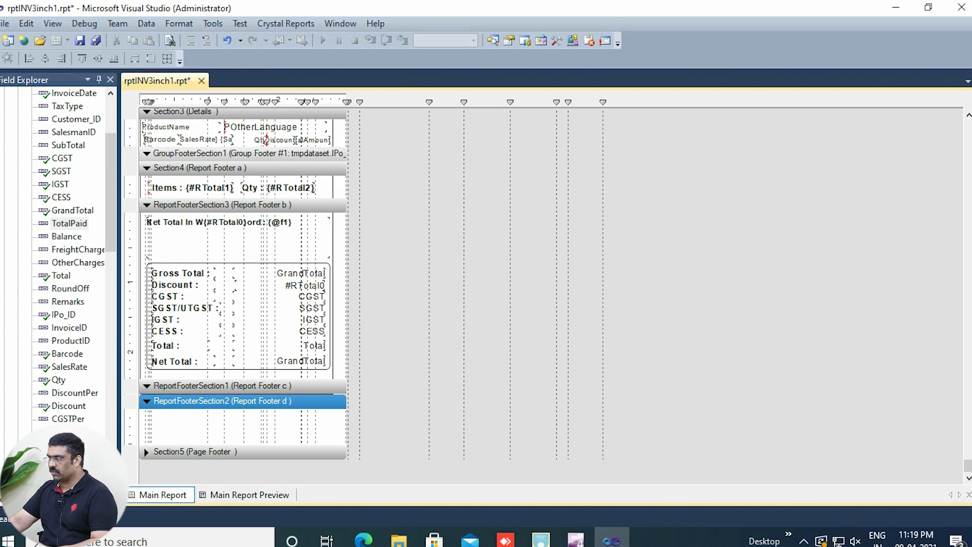
{"action": "left_click_drag", "start_coordinate": [227, 444], "coordinate": [228, 408]}
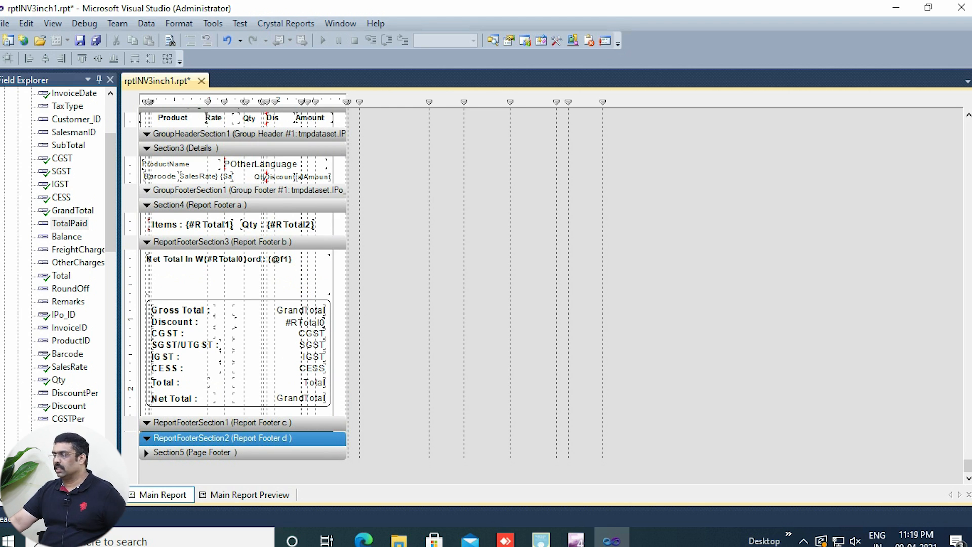
Step: Examine the Report Header's logo, contact number field and Invoice No label
{"action": "scroll", "coordinate": [243, 293], "scroll_direction": "up", "scroll_amount": 3}
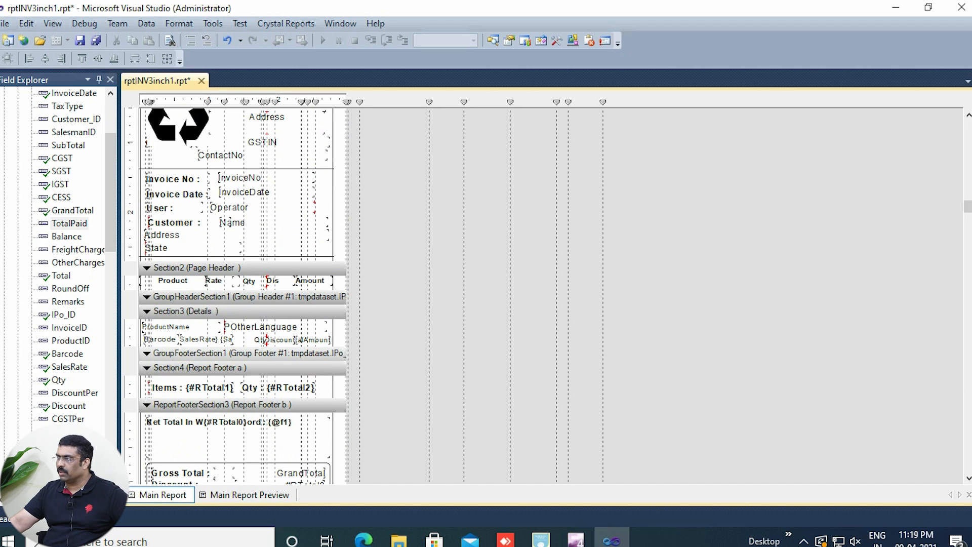
{"action": "scroll", "coordinate": [243, 294], "scroll_direction": "up", "scroll_amount": 1}
{"action": "left_click", "coordinate": [205, 192]}
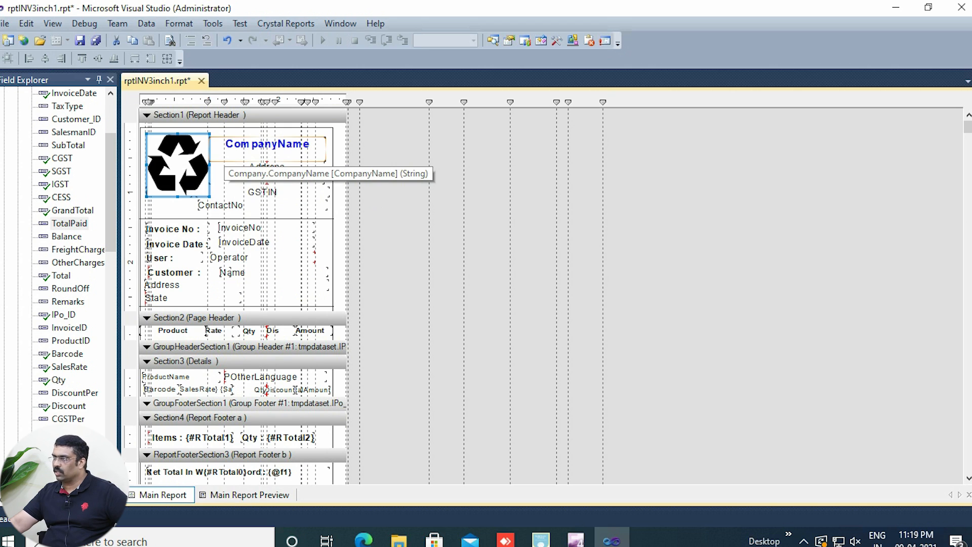
{"action": "left_click", "coordinate": [218, 205]}
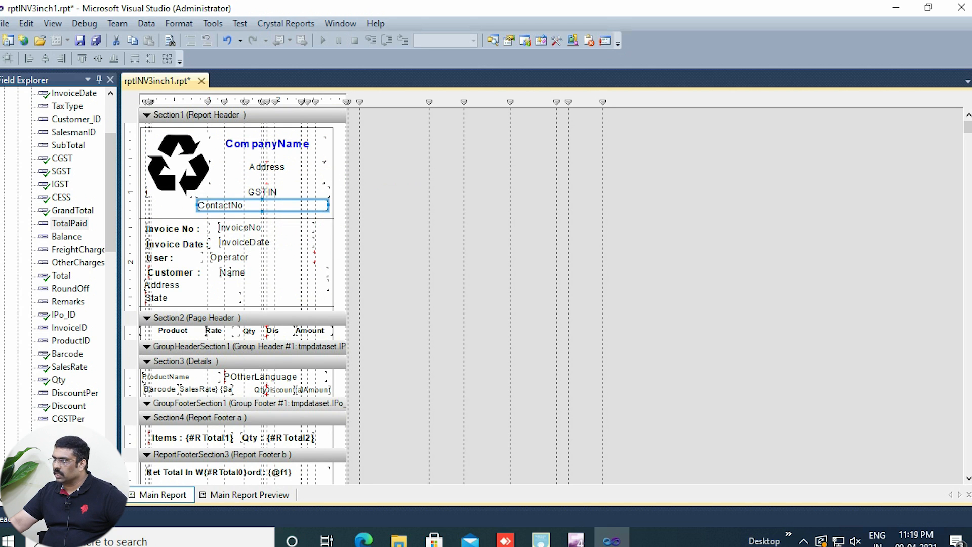
{"action": "left_click", "coordinate": [200, 229]}
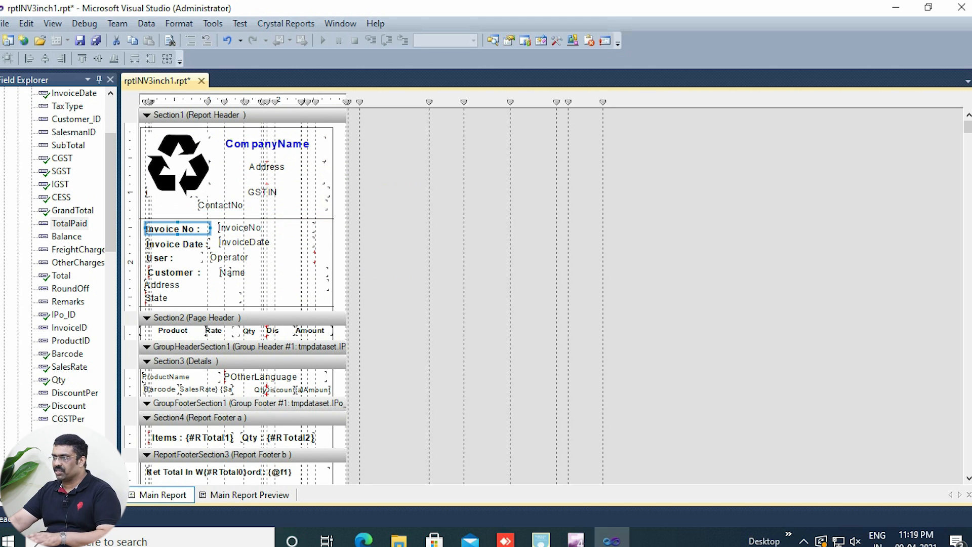
Step: Examine the Net Total in words, Items and Qty text objects, the fields in the Details section, and the CESS database field
{"action": "scroll", "coordinate": [243, 304], "scroll_direction": "down", "scroll_amount": 8}
{"action": "left_click", "coordinate": [261, 293]}
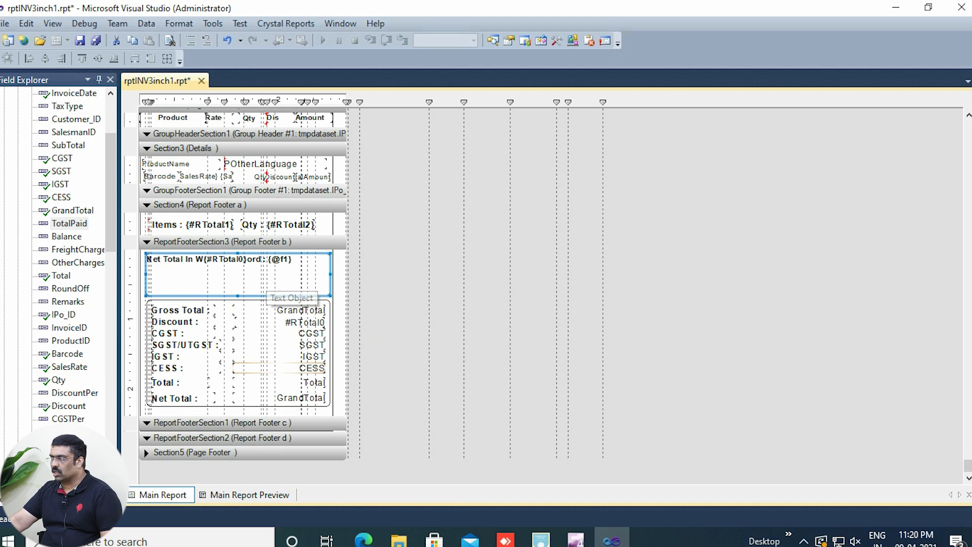
{"action": "scroll", "coordinate": [238, 324], "scroll_direction": "up", "scroll_amount": 1}
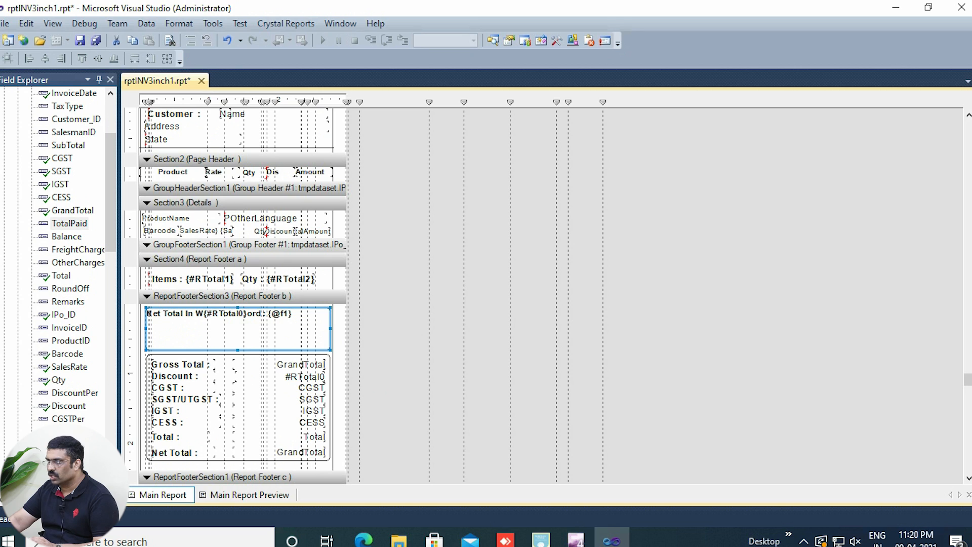
{"action": "left_click", "coordinate": [193, 279]}
{"action": "left_click", "coordinate": [278, 279]}
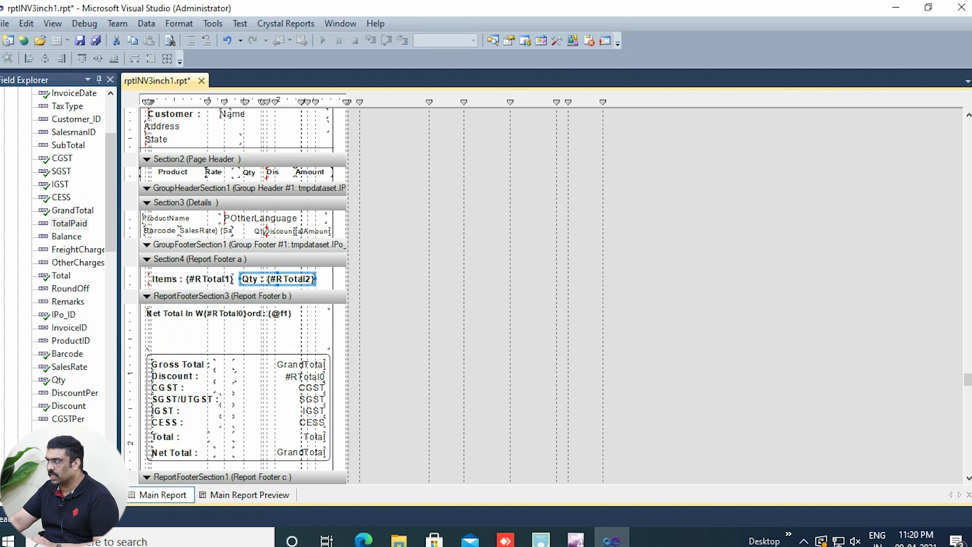
{"action": "left_click", "coordinate": [160, 231]}
{"action": "left_click", "coordinate": [206, 231]}
{"action": "left_click", "coordinate": [280, 231]}
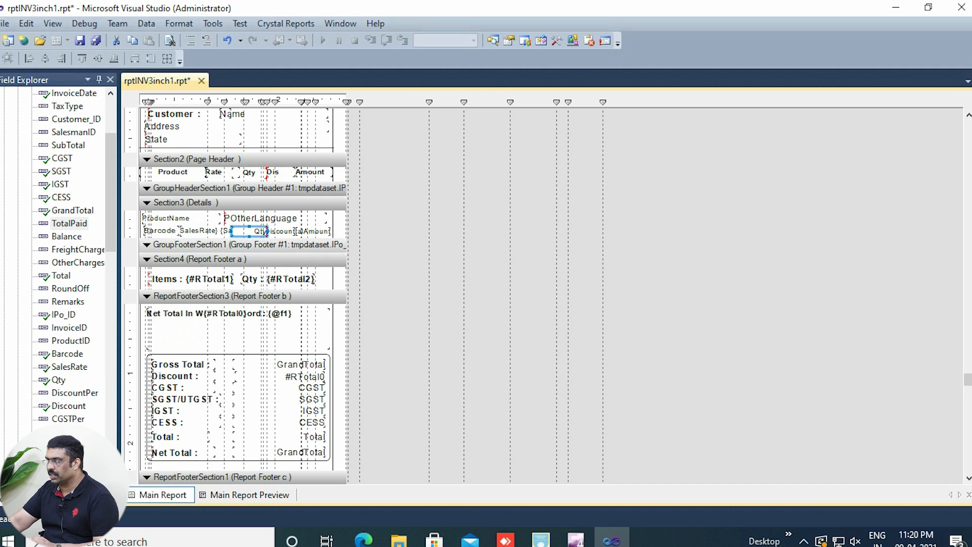
{"action": "left_click", "coordinate": [310, 232]}
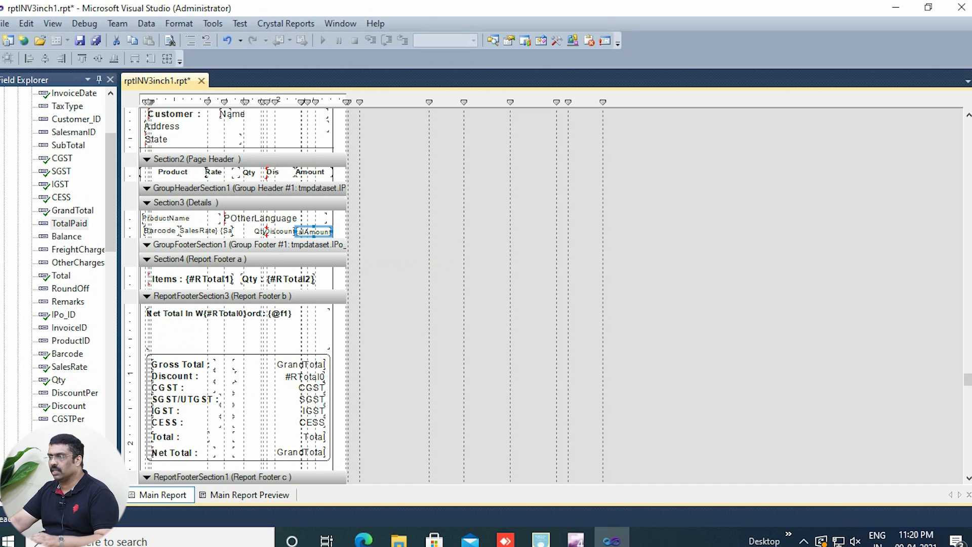
{"action": "left_click", "coordinate": [61, 197]}
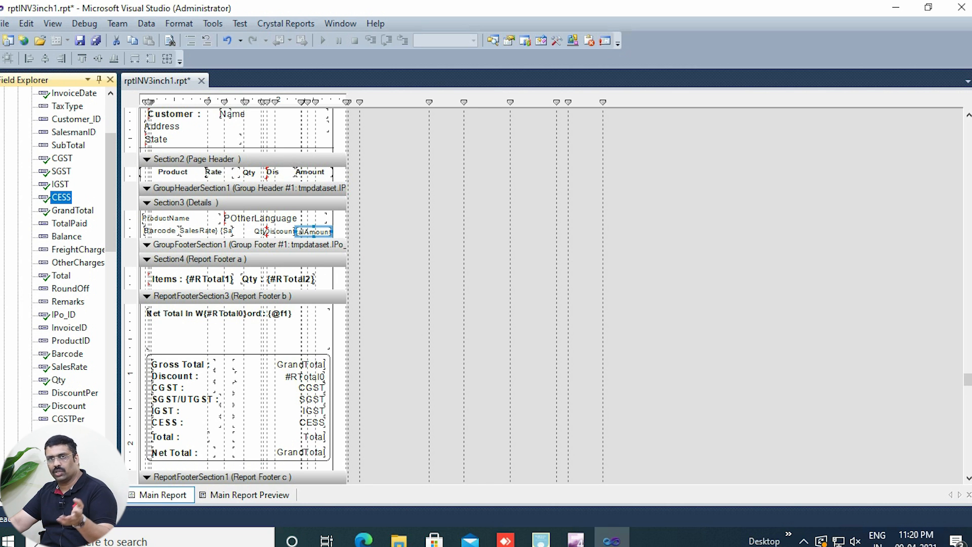
Step: Save the edited 3-inch report template, return to POS Sale Speed and close its Bill Template options
{"action": "scroll", "coordinate": [243, 294], "scroll_direction": "up", "scroll_amount": 5}
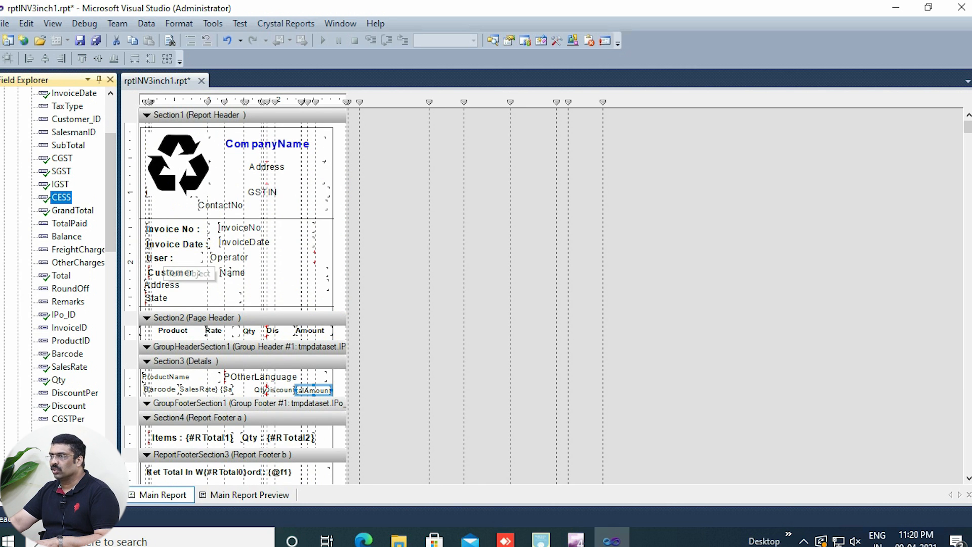
{"action": "key", "text": "ctrl+shift+s"}
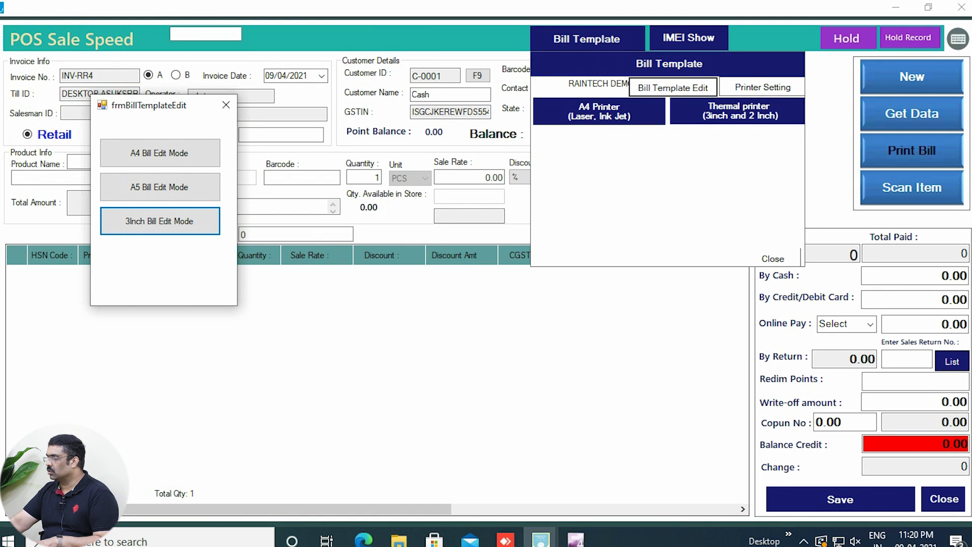
{"action": "left_click", "coordinate": [773, 259]}
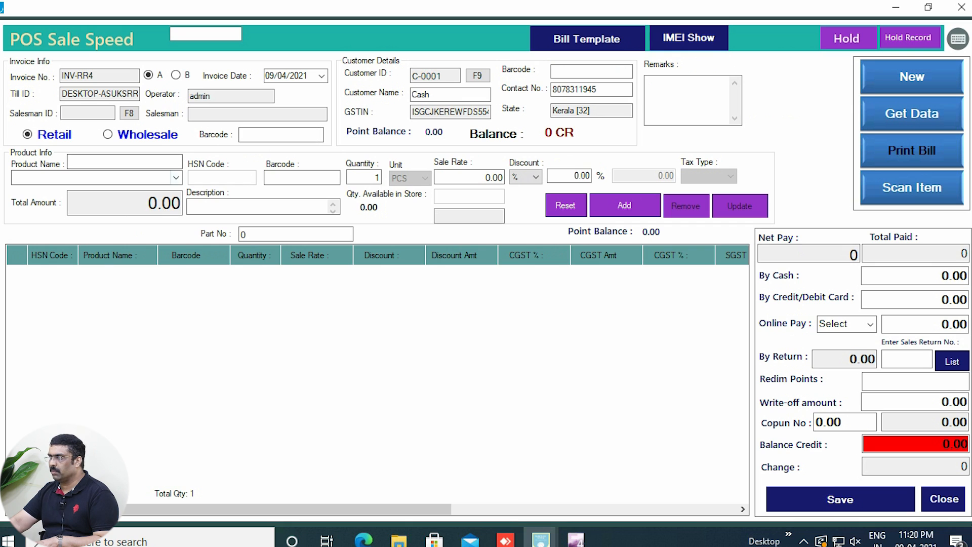
Step: Add one COMPUTER MOUSE to the sale, then save the invoice and print its bill
{"action": "left_click", "coordinate": [176, 177]}
{"action": "key", "text": "Return"}
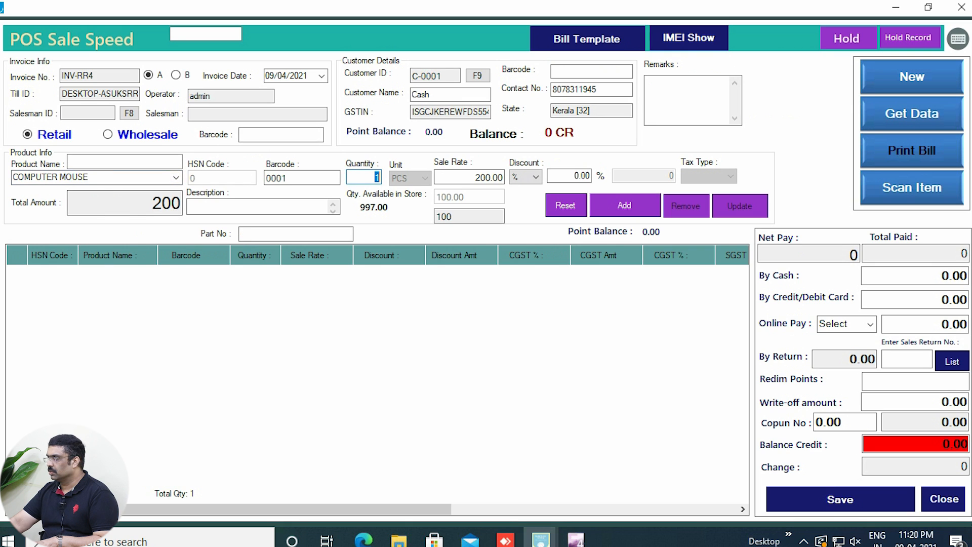
{"action": "key", "text": "Return"}
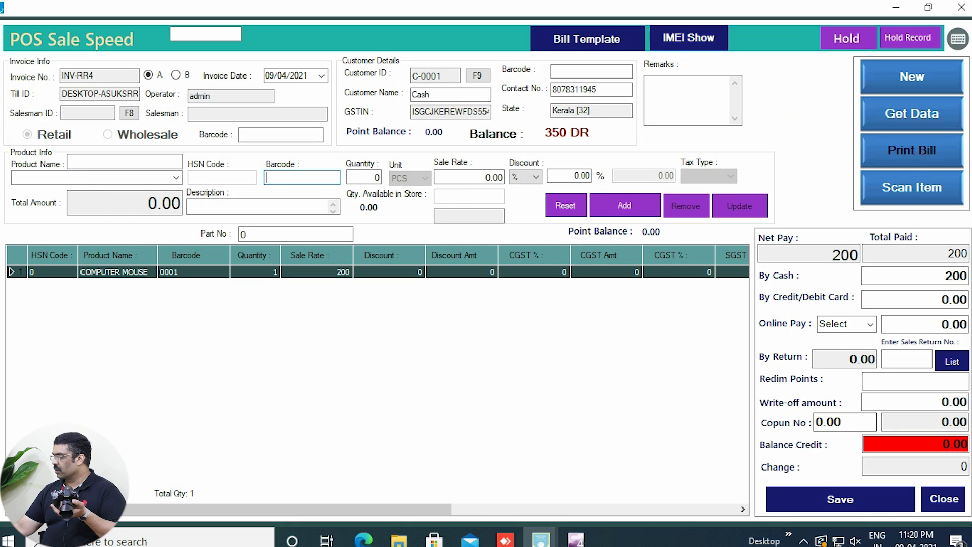
{"action": "left_click", "coordinate": [840, 499]}
{"action": "left_click", "coordinate": [472, 311]}
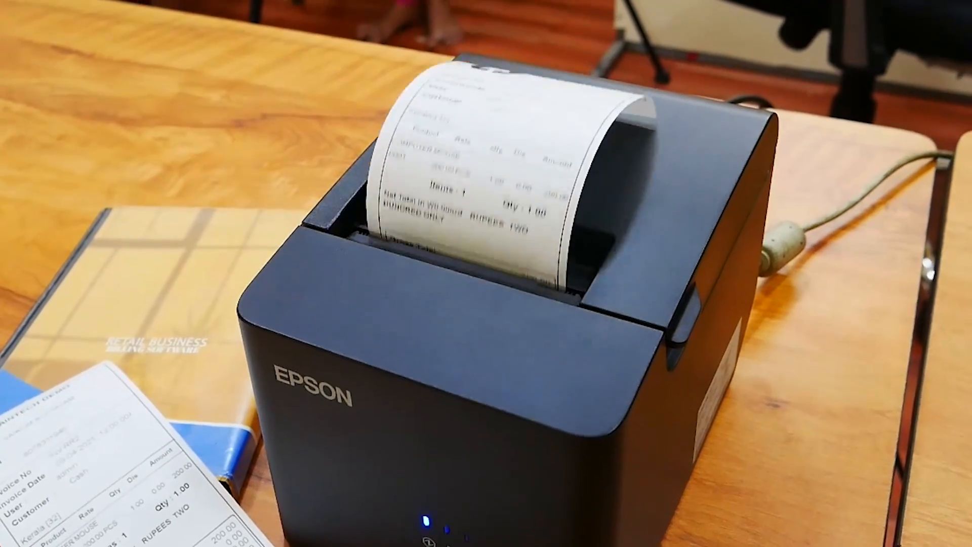